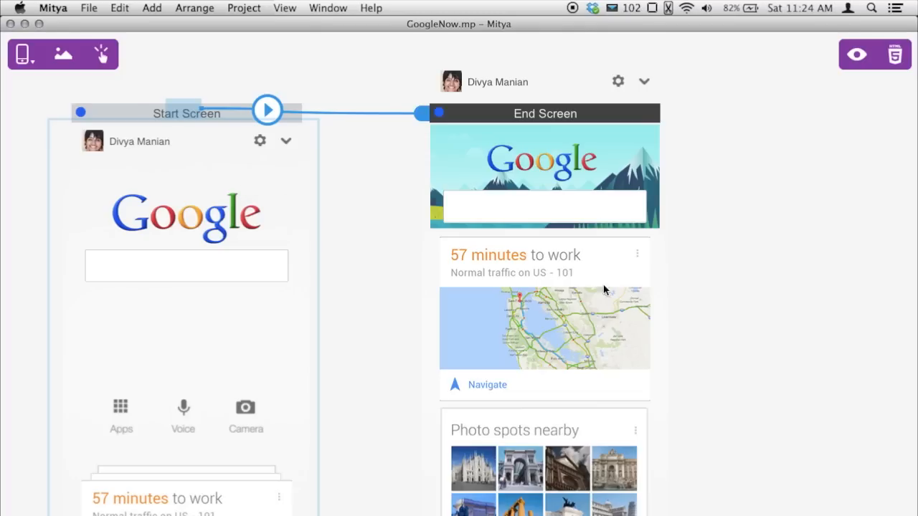
Select the Start Screen and run a preview of the GoogleNow prototype
click(185, 115)
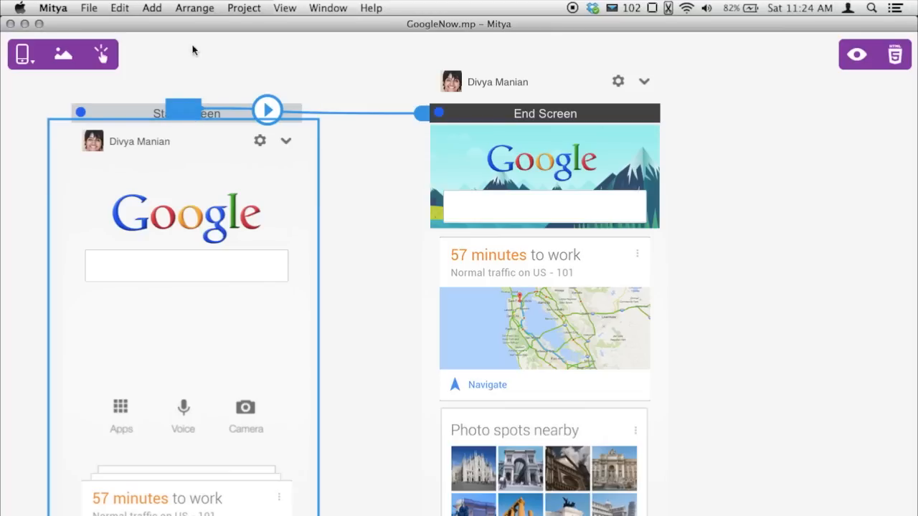
click(244, 8)
click(253, 26)
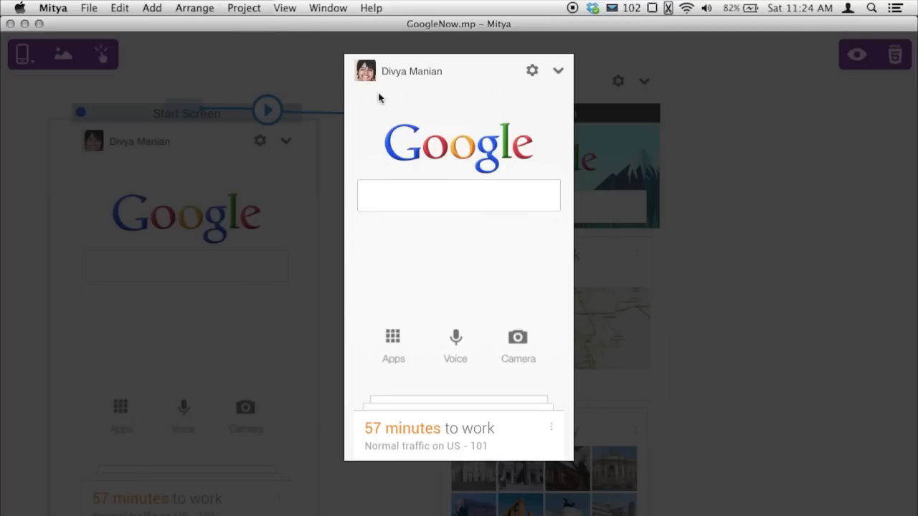
Toggle the preview between the plain Google screen and the Google Now cards screen, then show recent projects
click(449, 240)
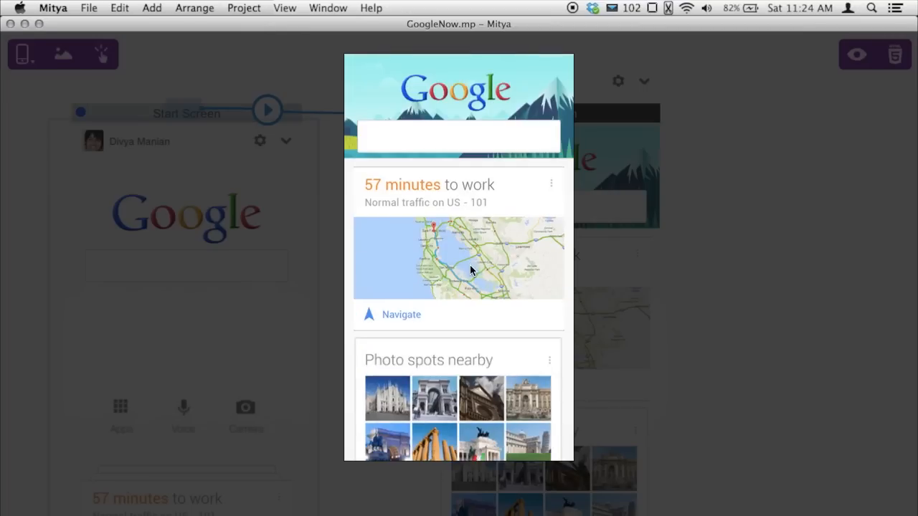
click(469, 263)
click(476, 269)
click(482, 267)
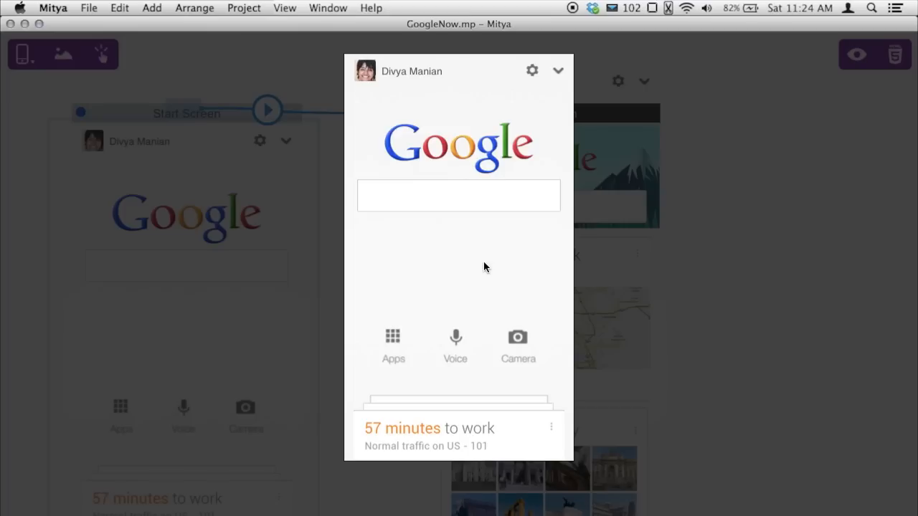
click(483, 262)
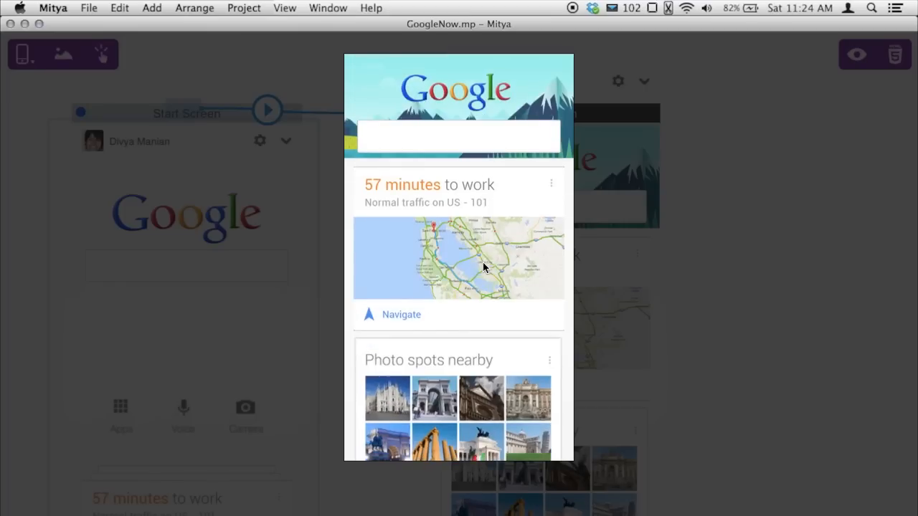
click(482, 263)
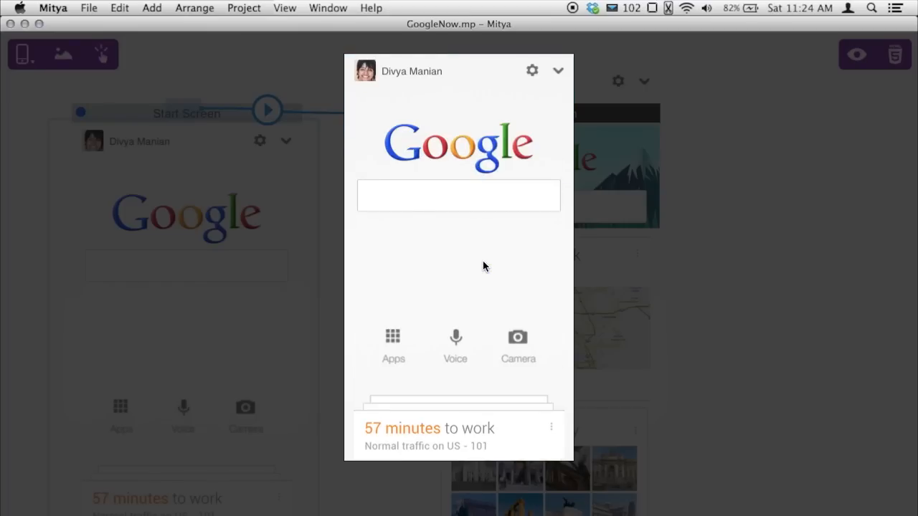
click(484, 265)
click(484, 264)
click(90, 9)
Open Twitter.mp from the recent projects and run its preview
mouse_move(119, 54)
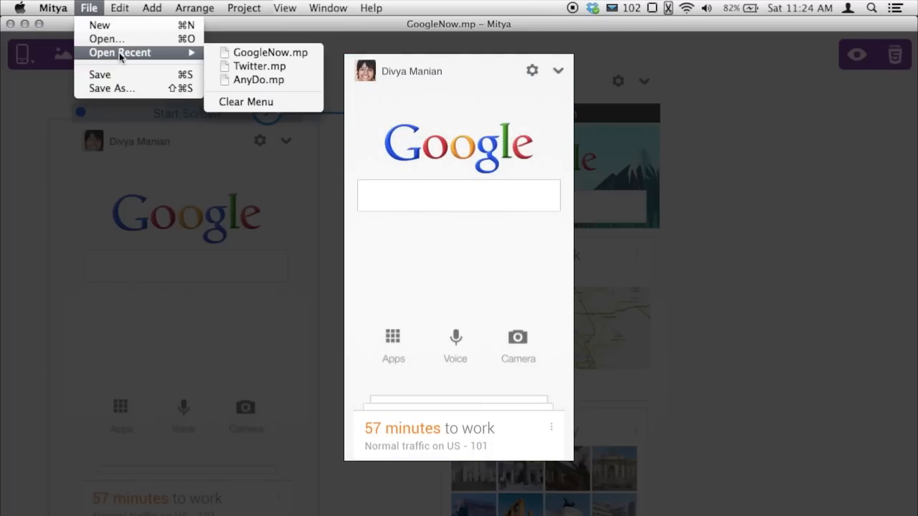
click(286, 66)
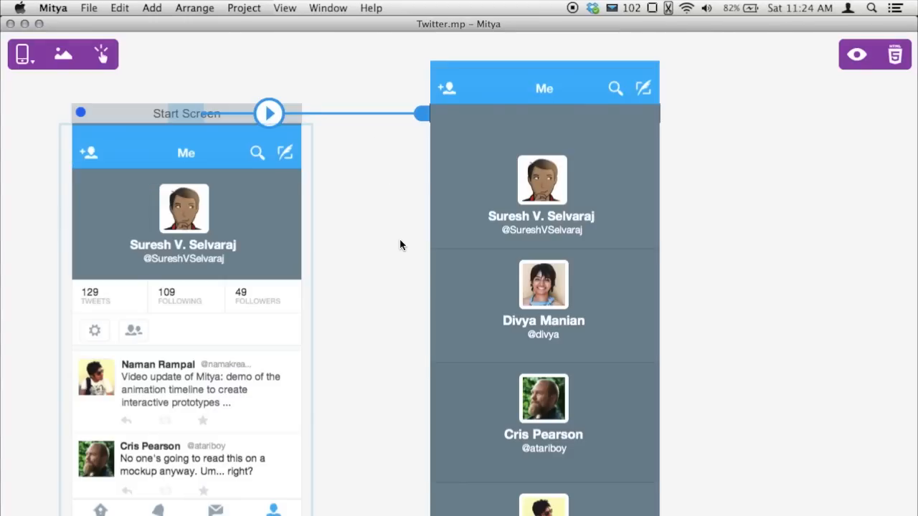
key(space)
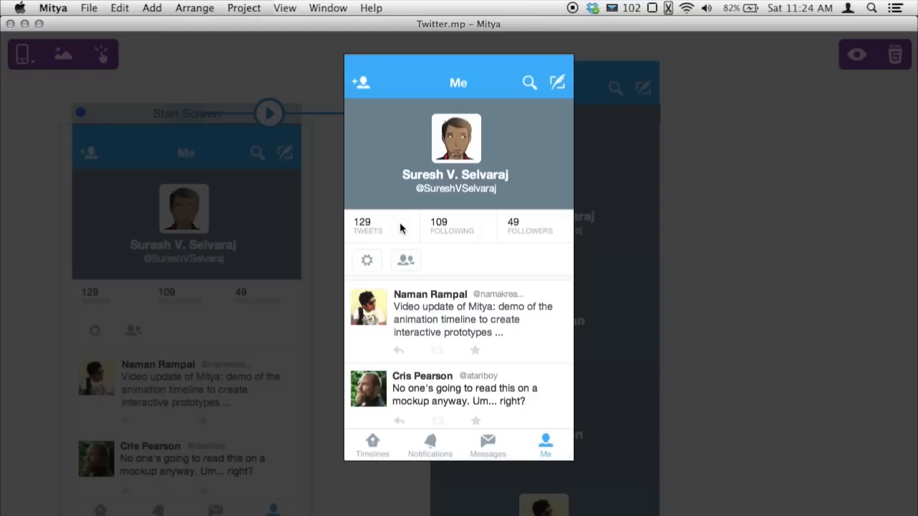
Replay the account list animation several times, then return to the Me profile screen
click(492, 365)
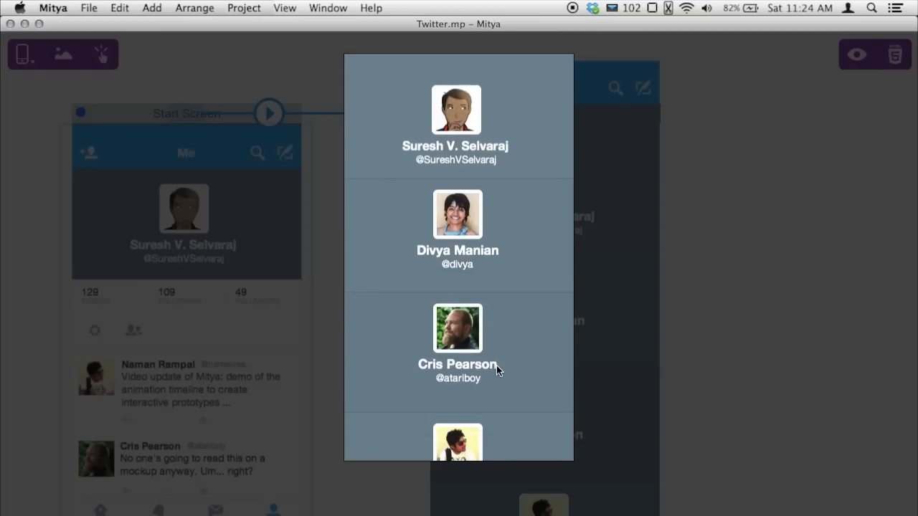
click(496, 365)
click(497, 364)
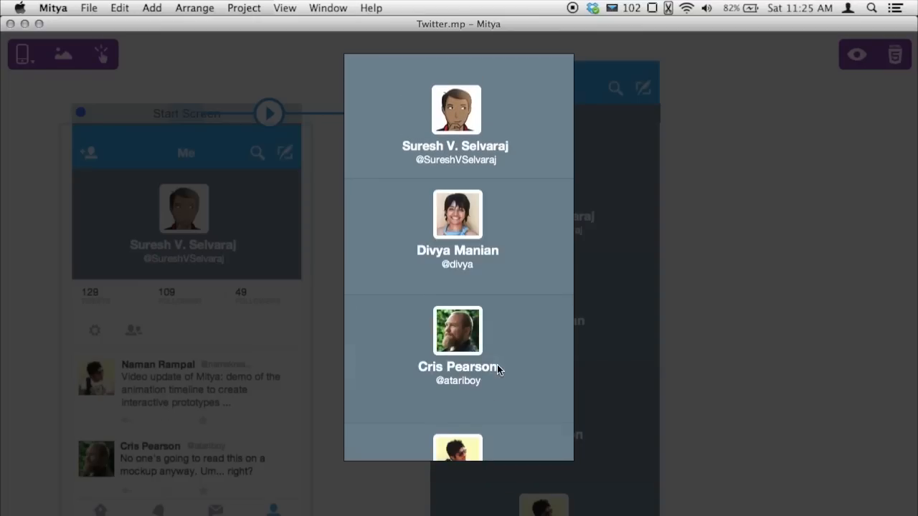
click(498, 364)
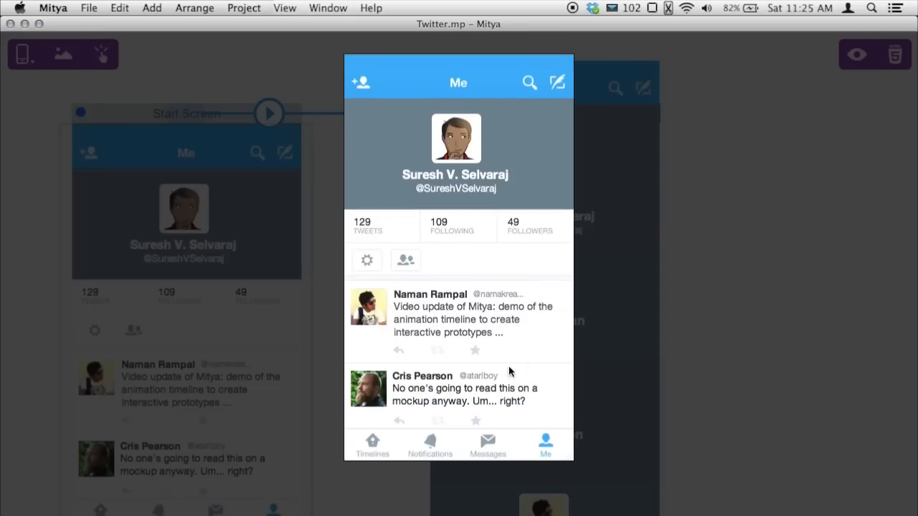
click(528, 361)
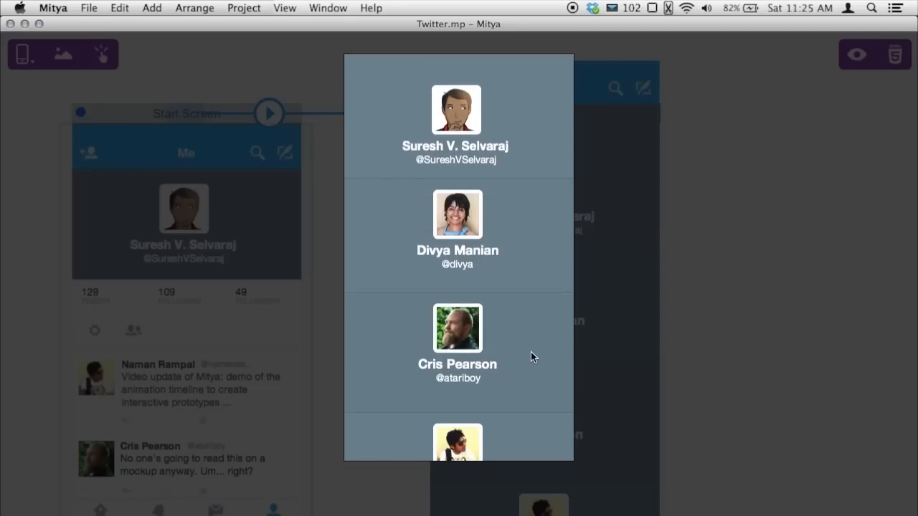
click(531, 352)
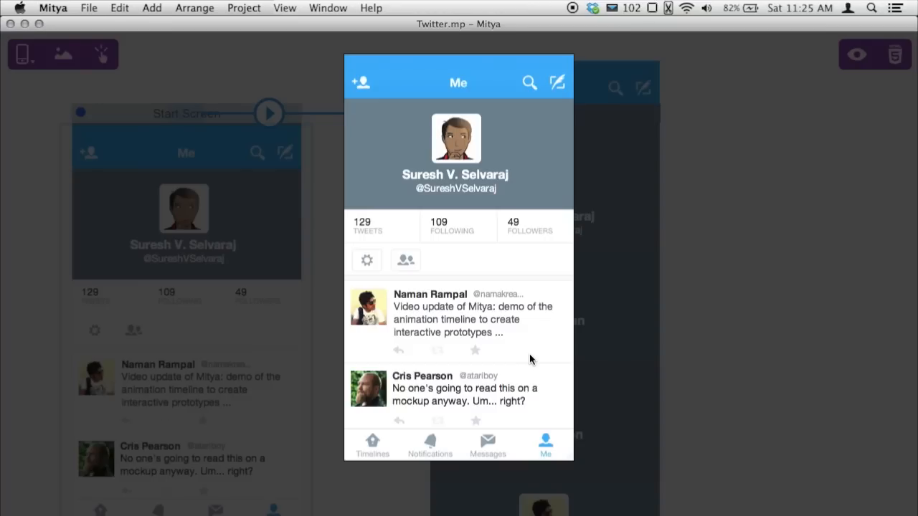
key(super+Tab)
key(super+Tab)
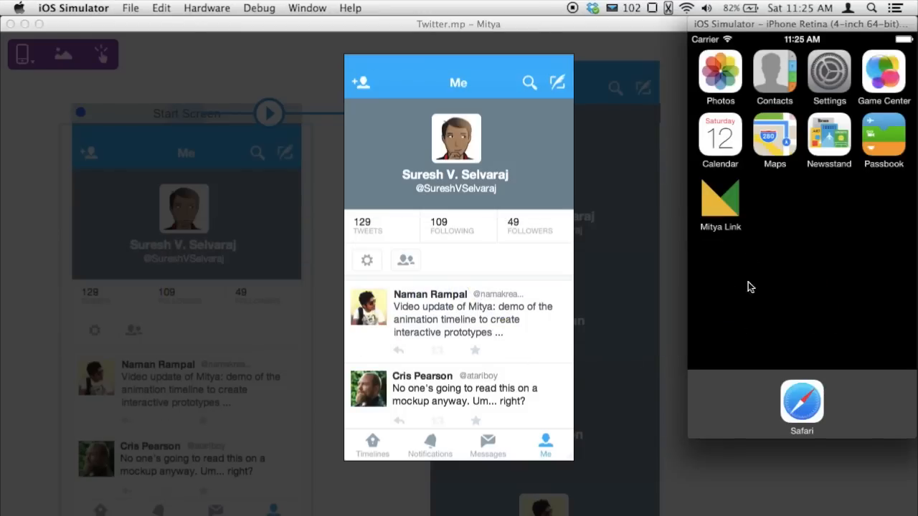
Load the Twitter prototype in Mitya Link from the MacBook server and toggle the profile cards
click(734, 204)
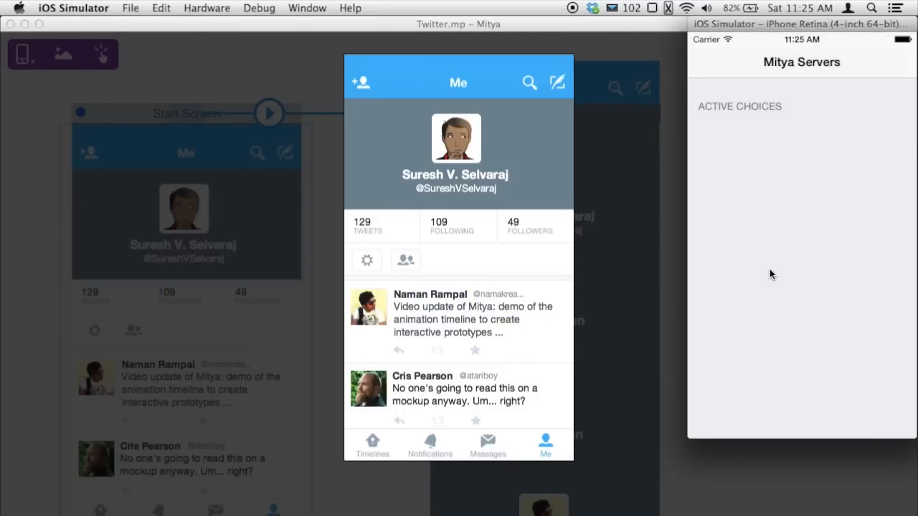
click(801, 135)
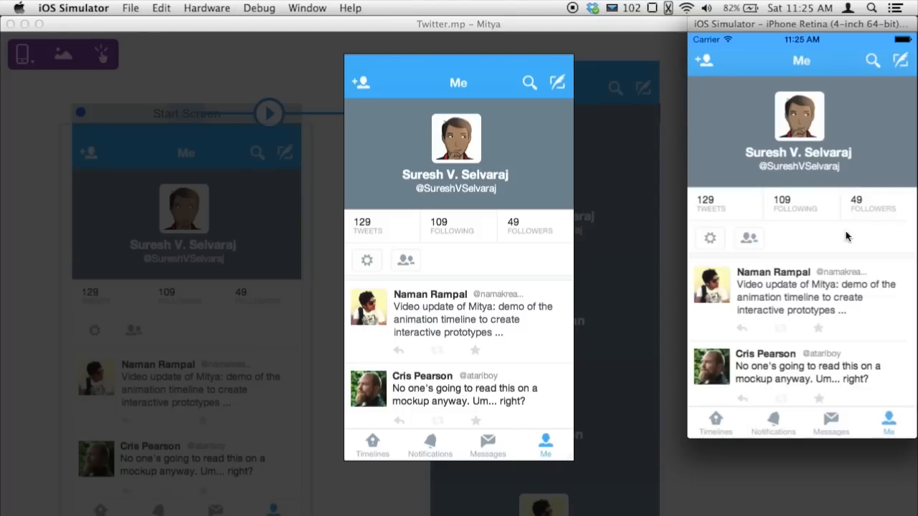
click(838, 282)
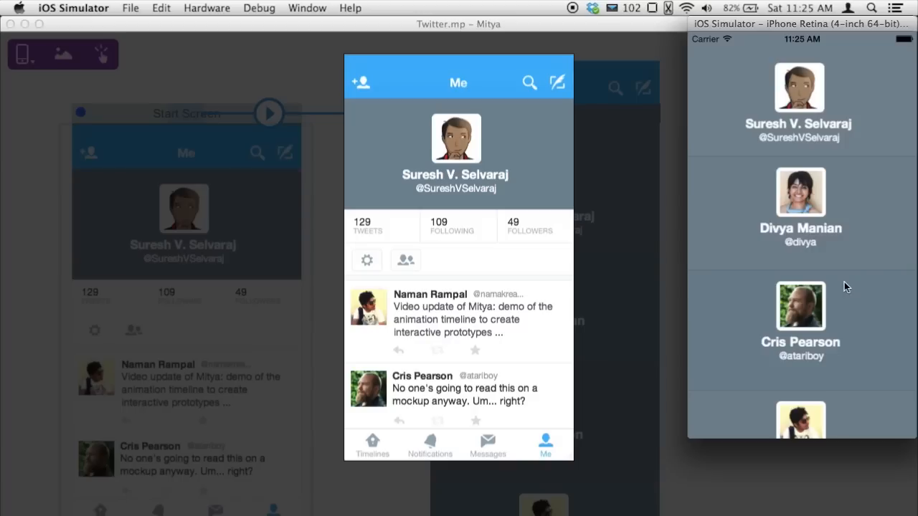
click(850, 279)
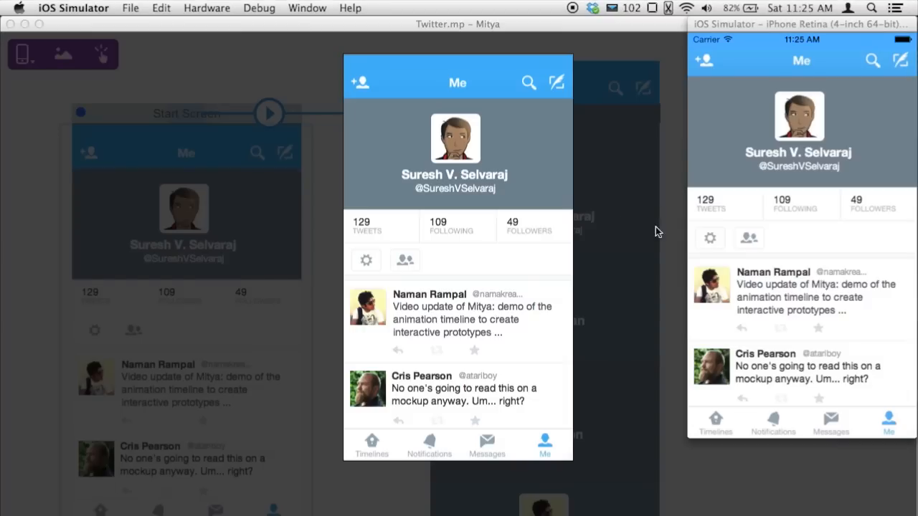
Narrow the Mitya window beside the simulator and create a new blank Untitled project
click(647, 330)
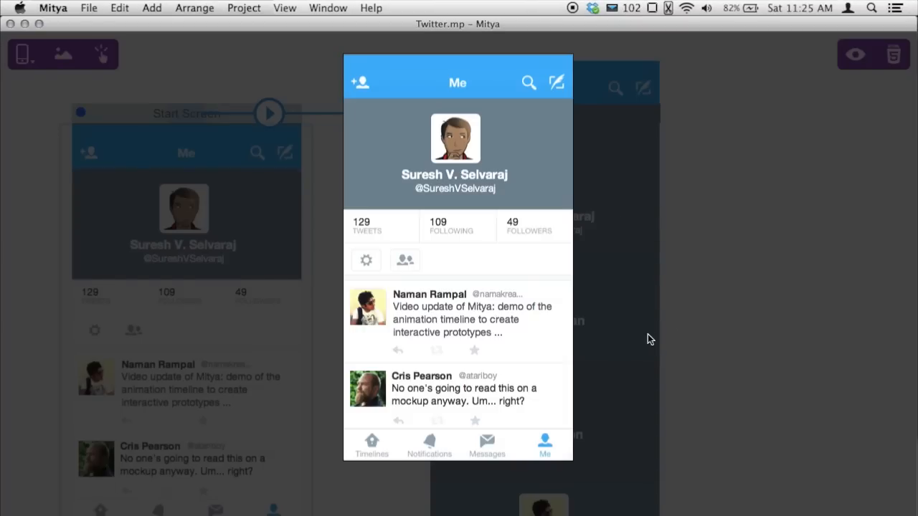
drag(914, 308, 681, 288)
click(675, 384)
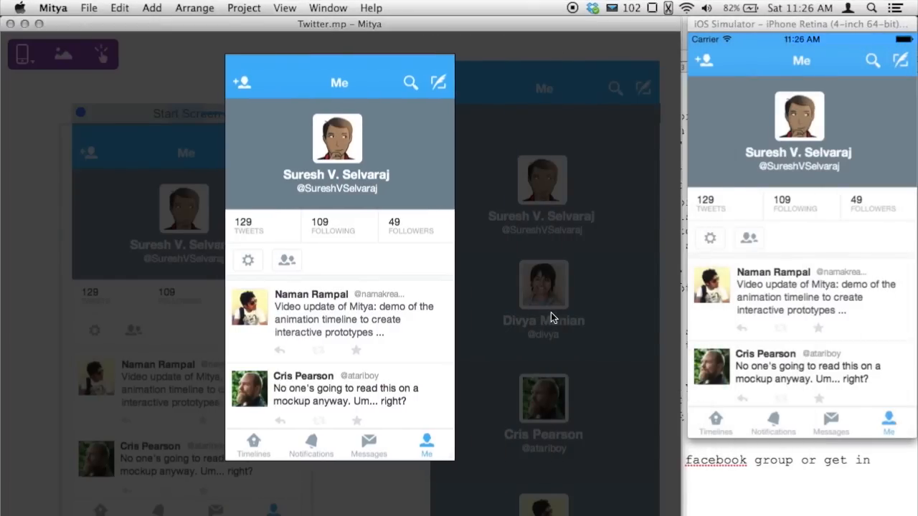
click(88, 9)
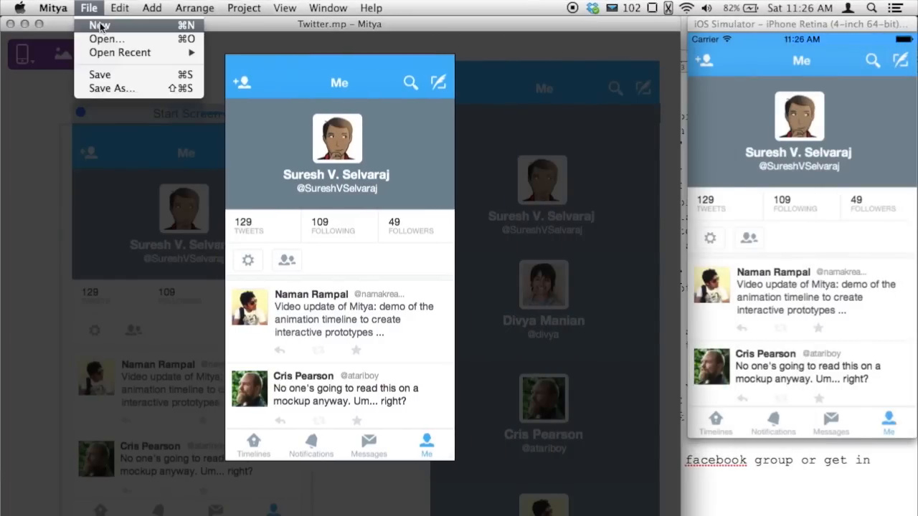
click(101, 27)
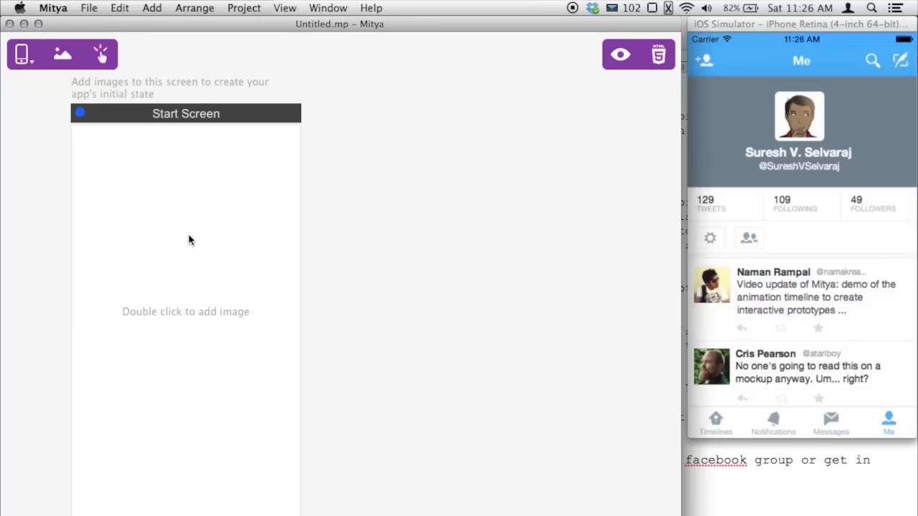
Import Today.png and Tomorrow.png onto the Start Screen and separate the two images
double_click(190, 239)
click(568, 190)
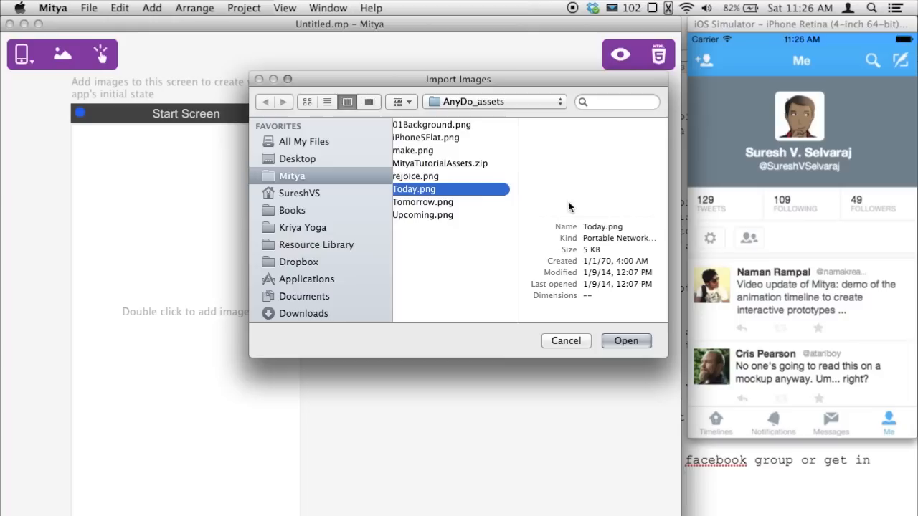
shift+click(495, 203)
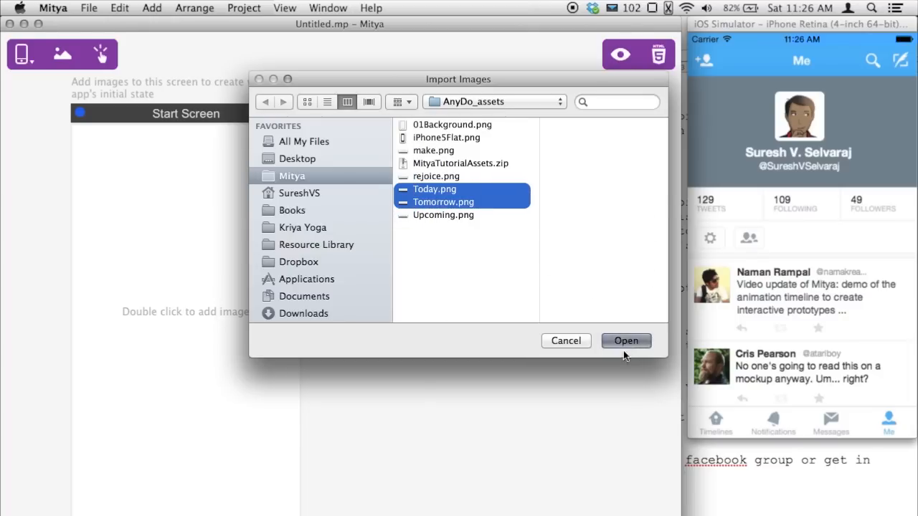
click(625, 342)
drag(158, 330, 137, 197)
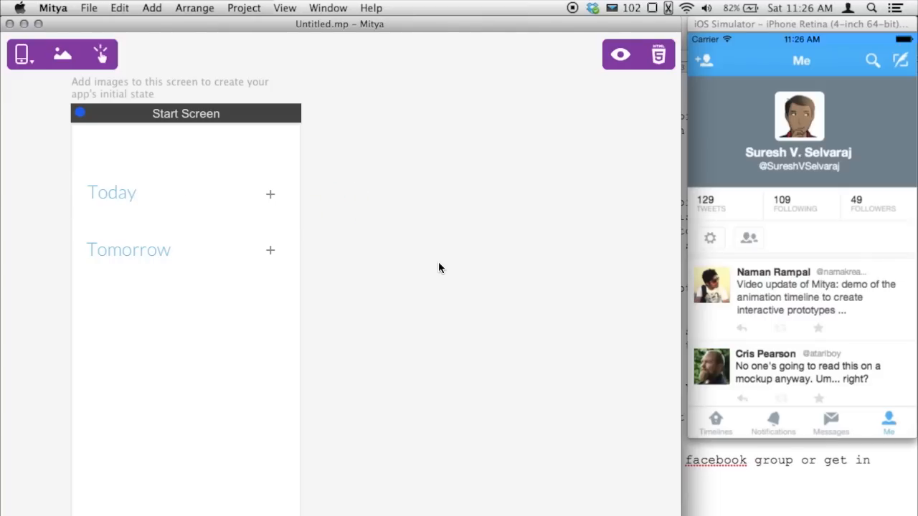
Duplicate the screen as an End Screen with rejoice.png between Today and Tomorrow, and draw a Today tap area
click(485, 301)
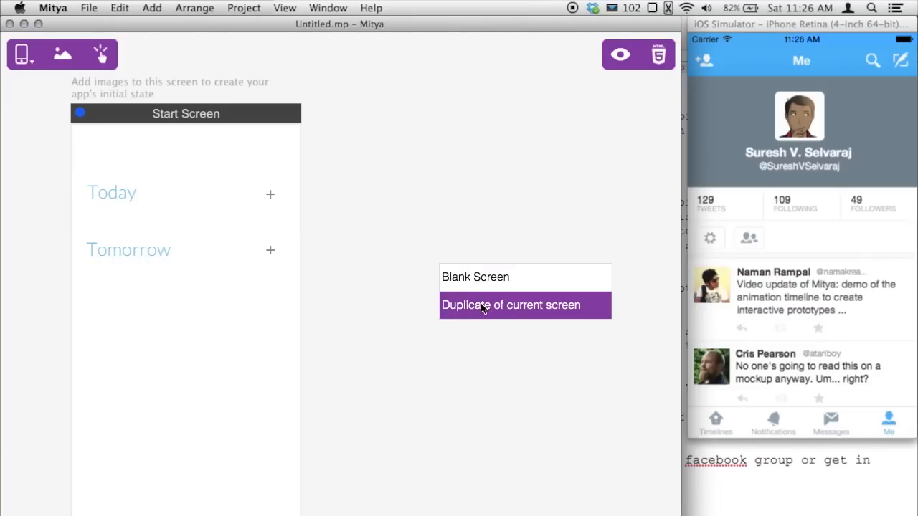
click(482, 307)
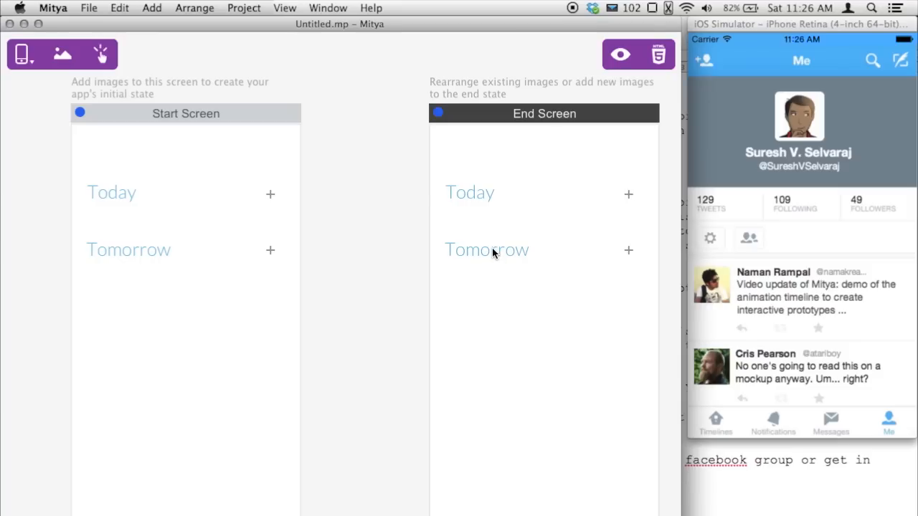
drag(493, 319, 494, 313)
double_click(522, 254)
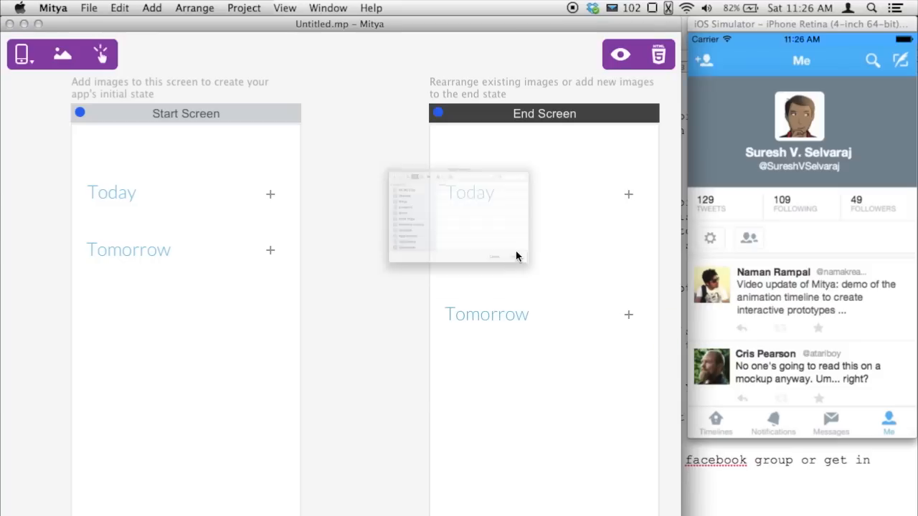
click(572, 180)
click(623, 341)
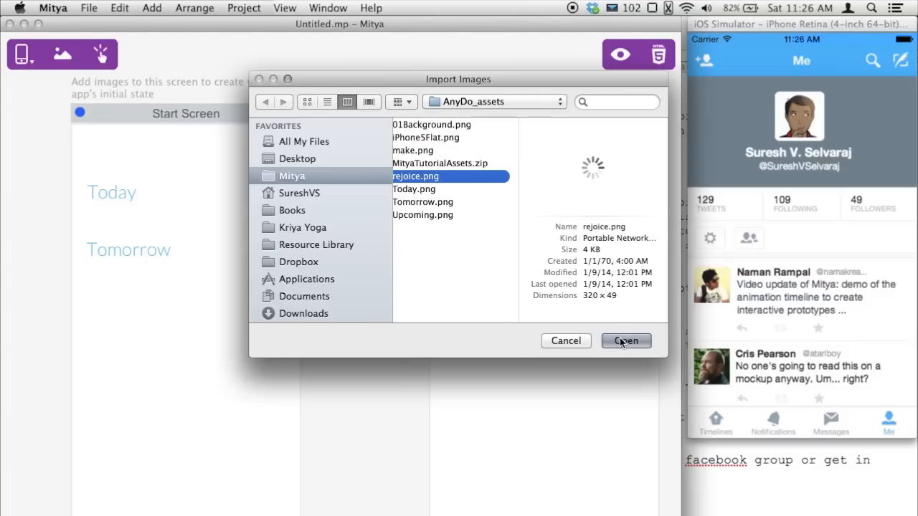
drag(483, 331, 490, 245)
click(495, 234)
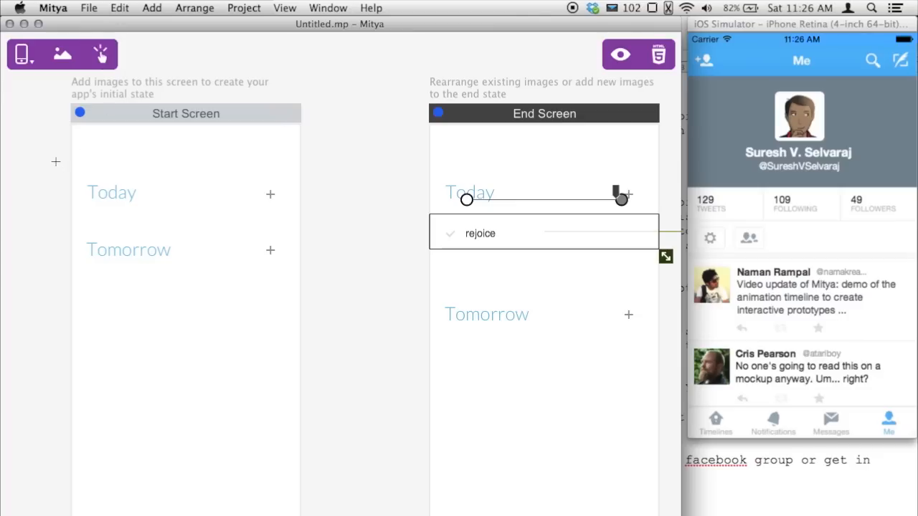
mouse_move(54, 161)
mouse_down()
mouse_move(303, 228)
mouse_move(313, 221)
mouse_up()
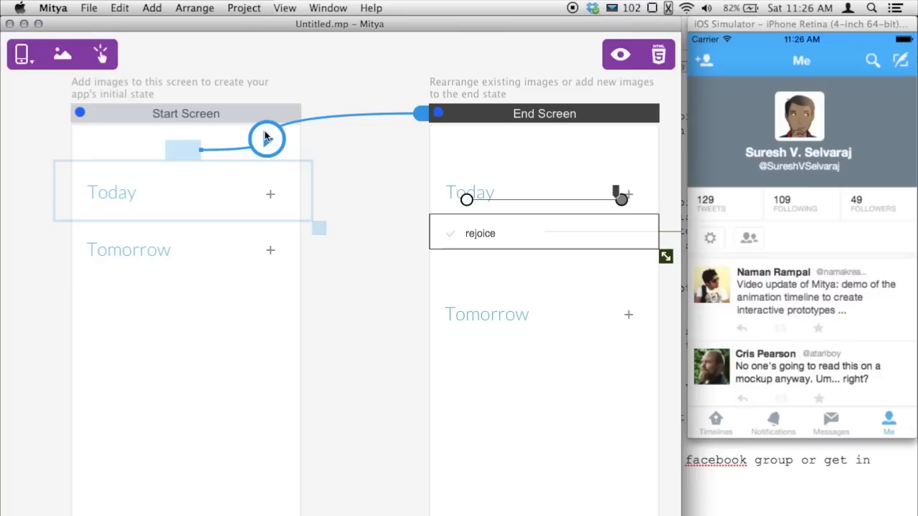
Run a preview and tap Today repeatedly to reveal and hide rejoice
click(244, 8)
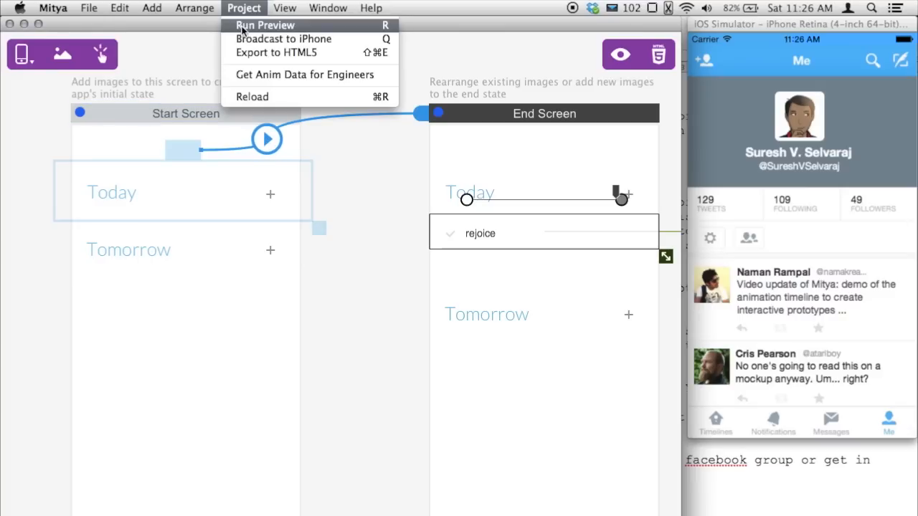
click(245, 27)
click(274, 125)
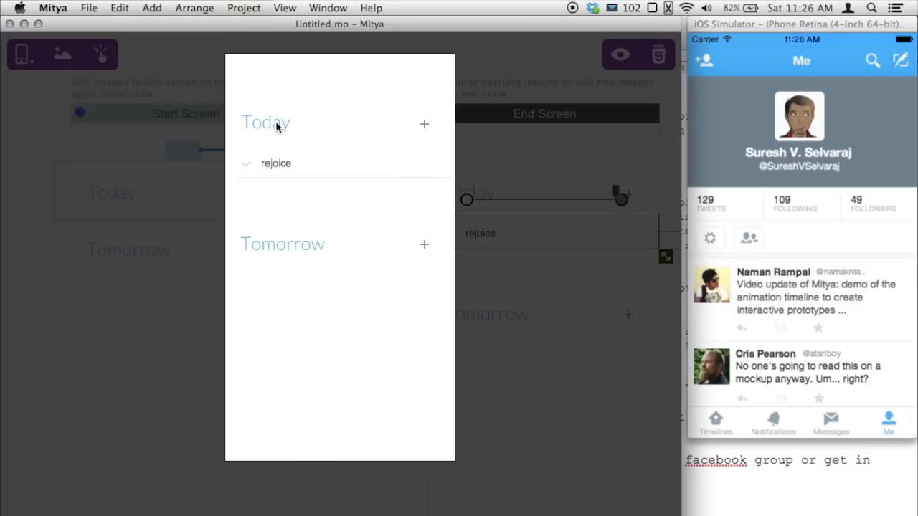
click(276, 126)
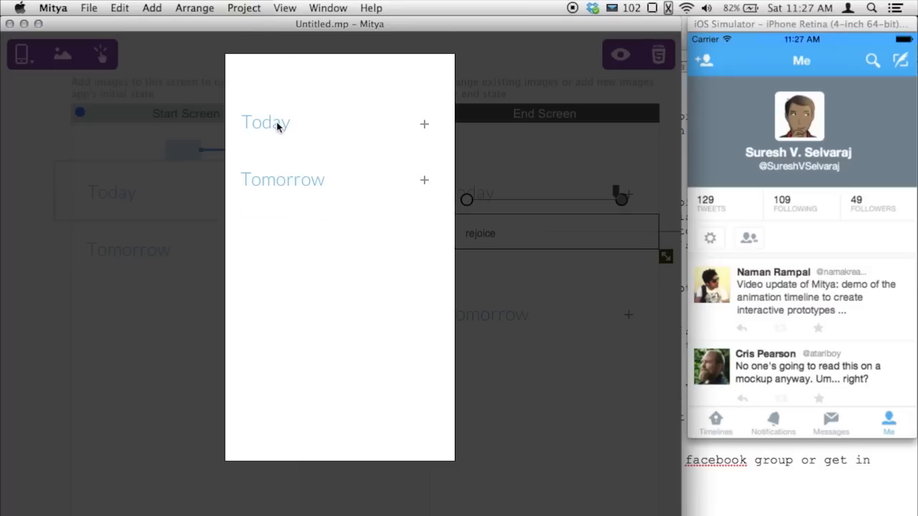
click(279, 126)
click(280, 126)
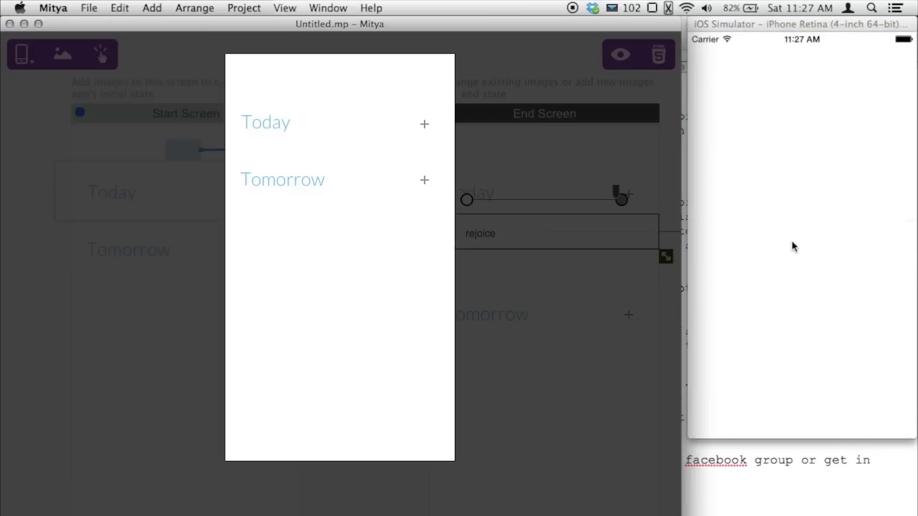
Tap Today in the iOS Simulator to reveal and hide rejoice, then return to the editor
click(742, 102)
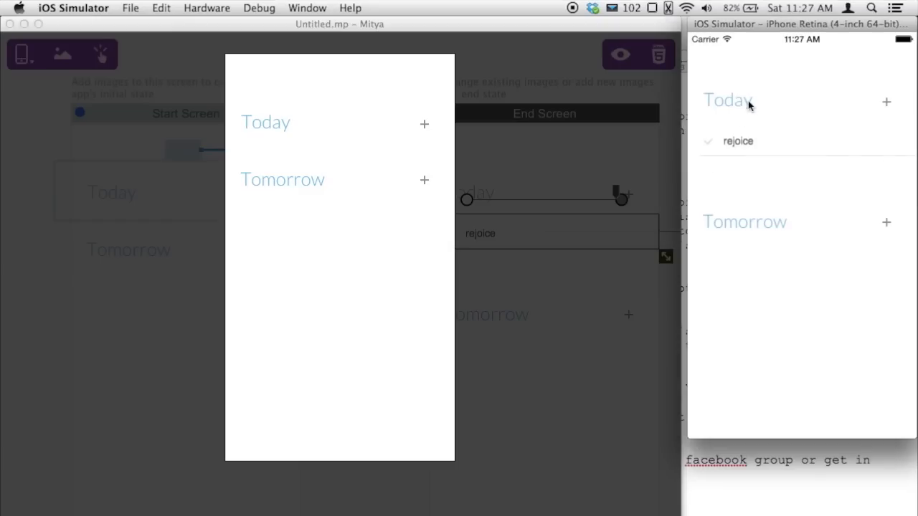
click(747, 101)
click(746, 104)
click(743, 101)
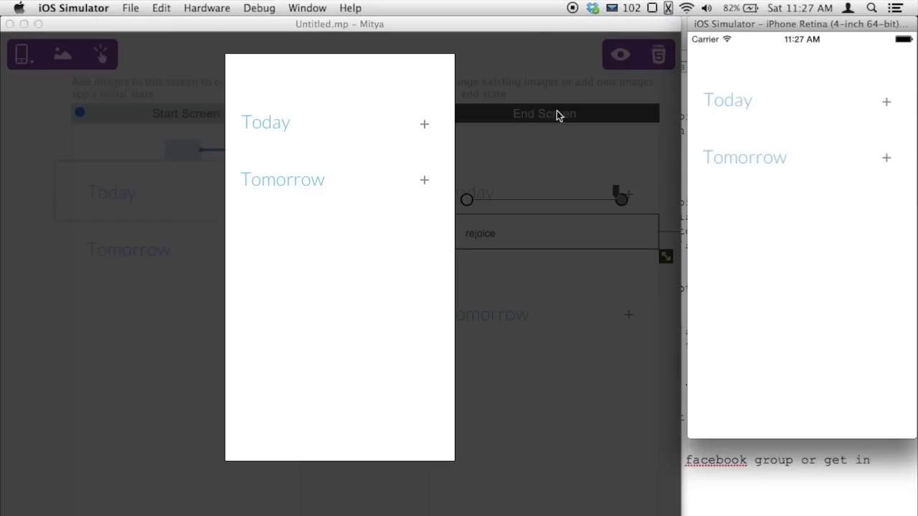
click(387, 180)
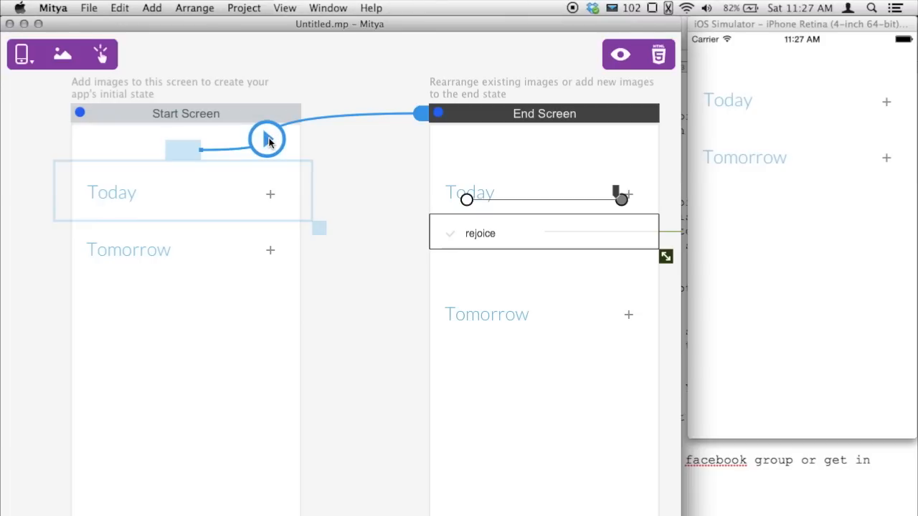
In the transition's animation editor, start rejoice's keyframes later and move rejoice off left to slide in
click(266, 140)
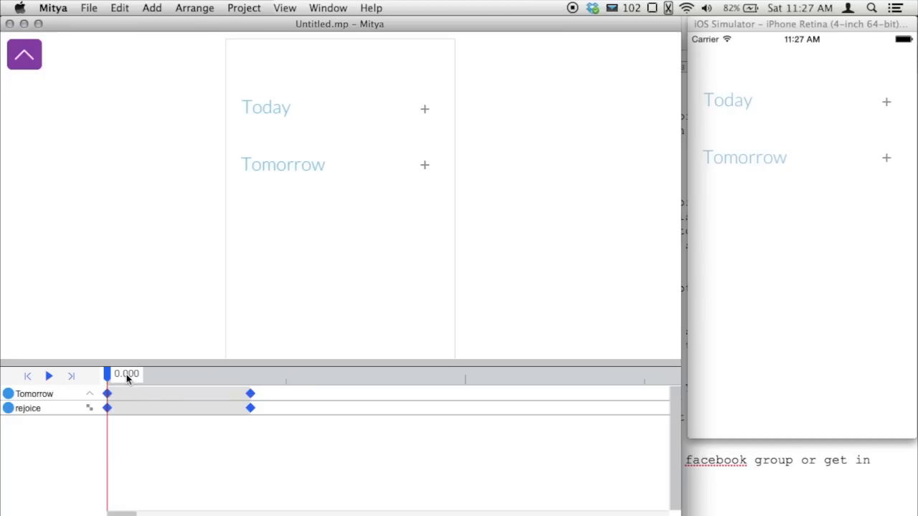
drag(127, 374, 221, 411)
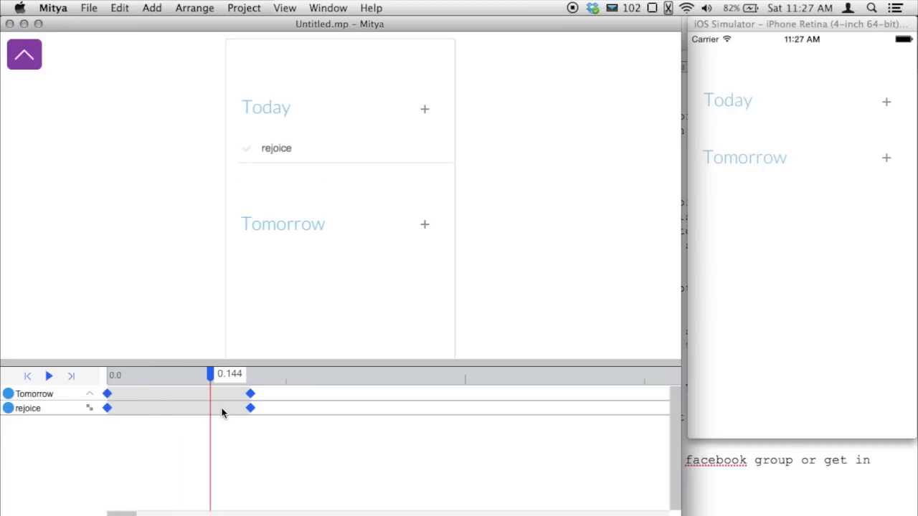
drag(228, 408, 328, 408)
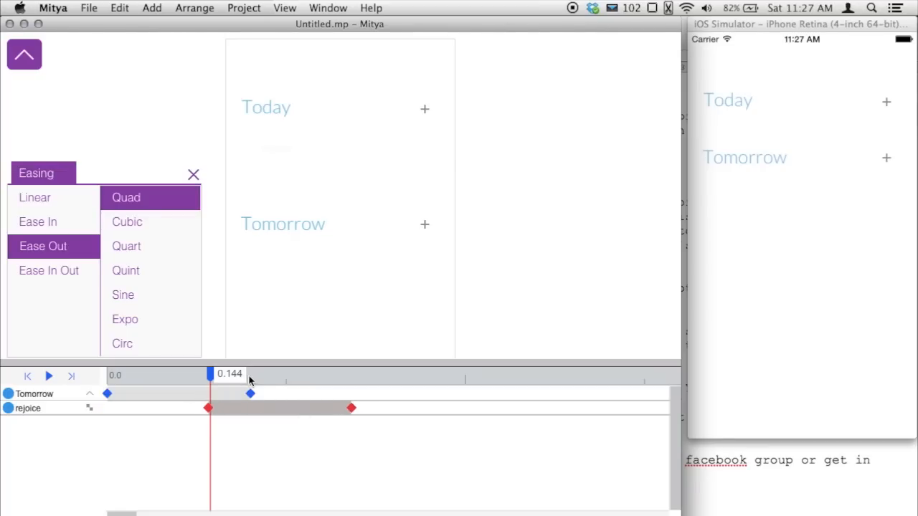
scroll(261, 378, right, 3)
scroll(261, 379, left, 1)
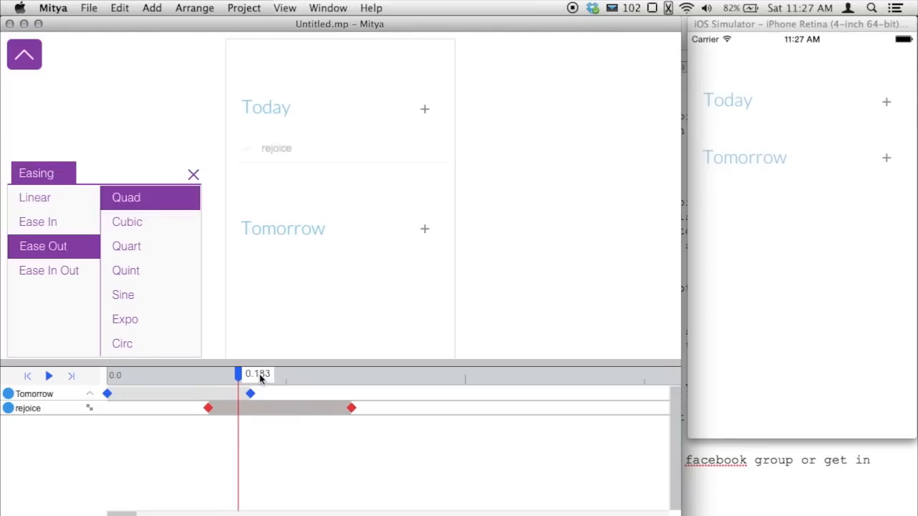
drag(273, 151, 237, 150)
Preview with Cmd-R and tap Today in the preview and iOS Simulator to test rejoice's eased entrance
key(super+r)
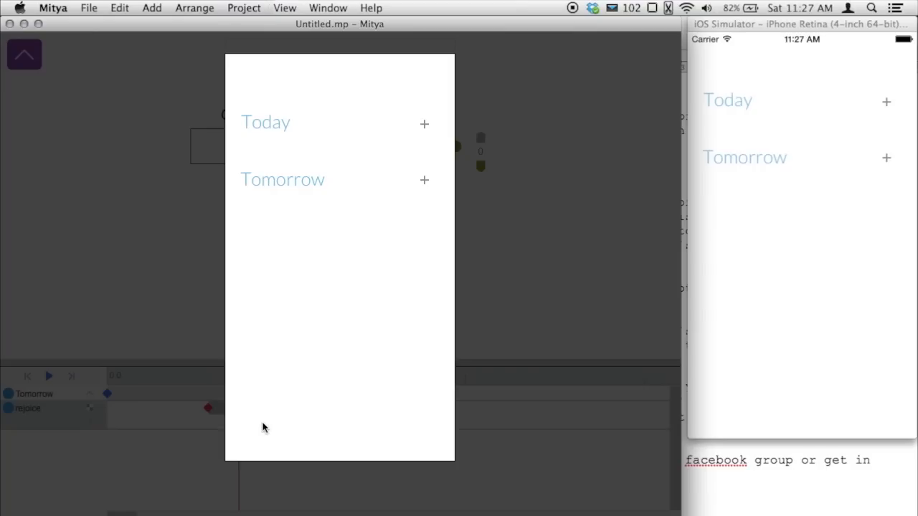
click(290, 121)
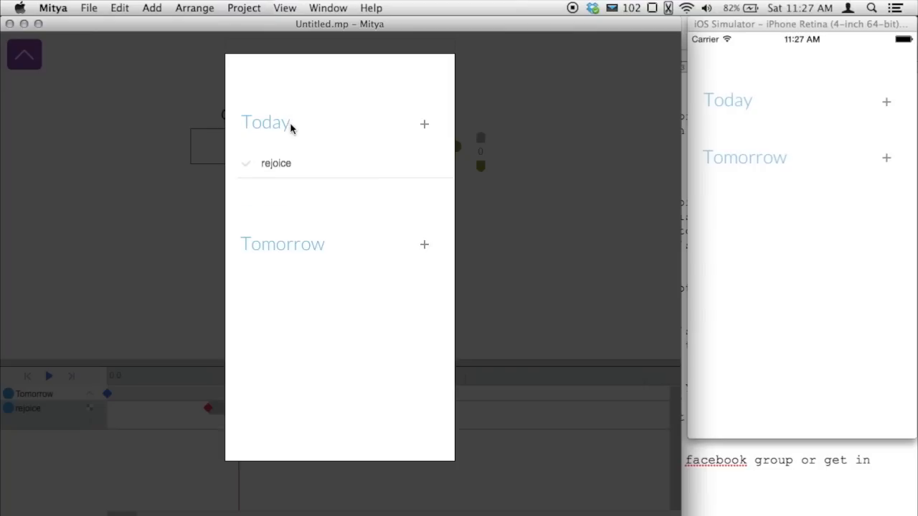
click(290, 125)
click(749, 104)
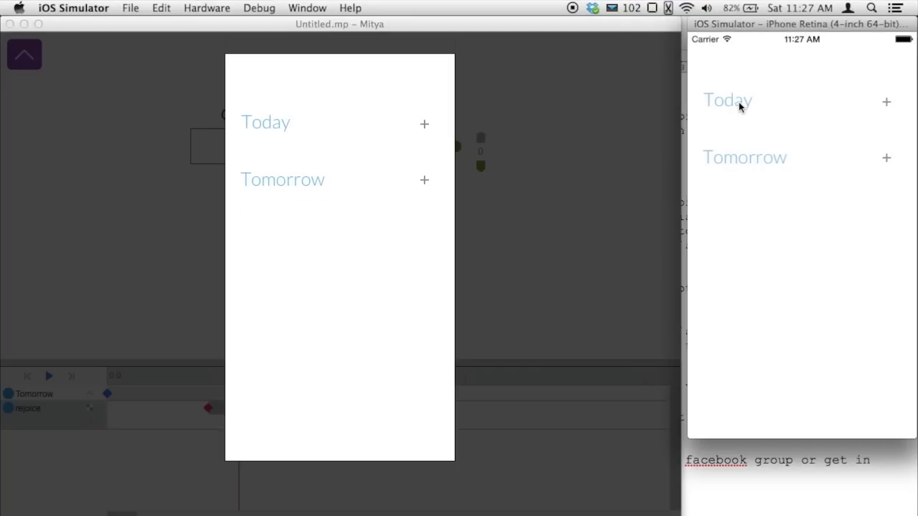
click(745, 101)
click(745, 101)
click(746, 102)
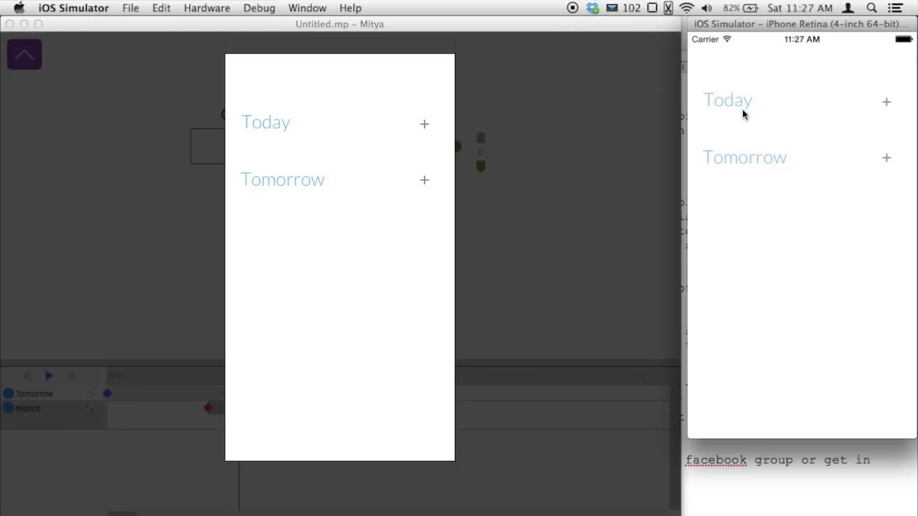